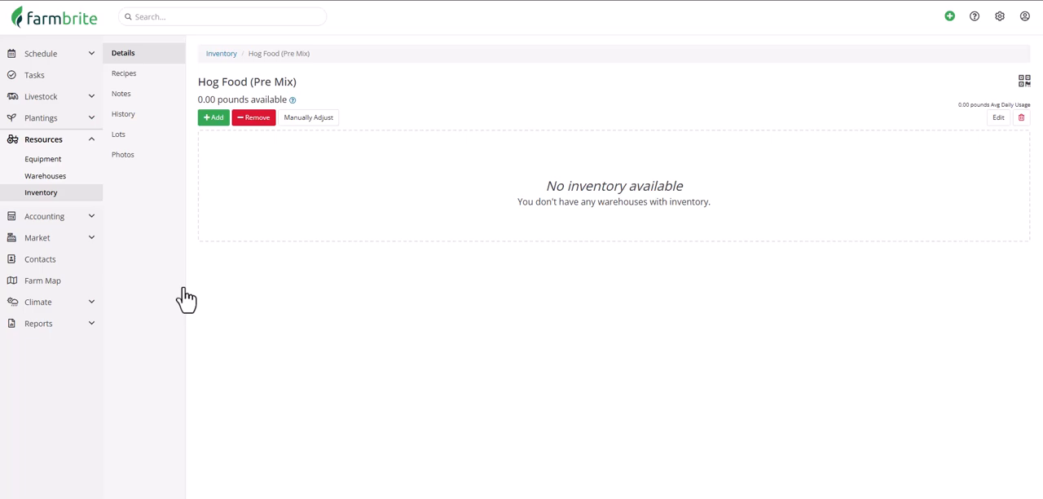
Start a new recipe for Hog Food (Pre Mix) and name it "Hog Feed PreMix".
left_click(176, 75)
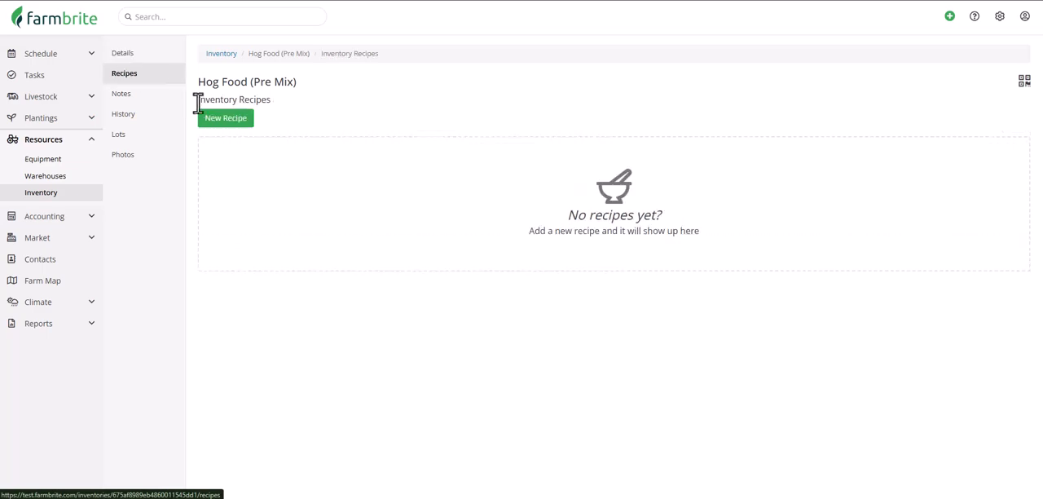
left_click(223, 122)
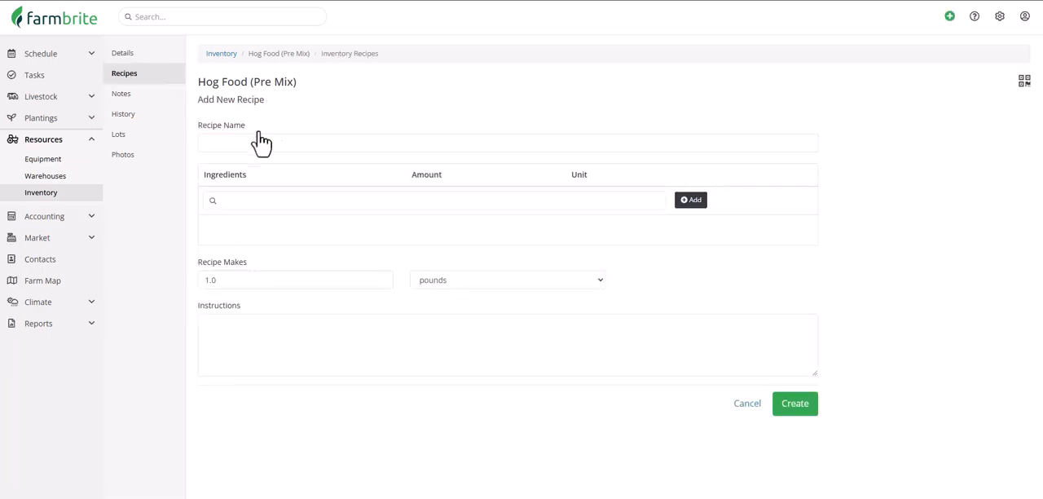
left_click(412, 144)
type("Hog Feed PreMix")
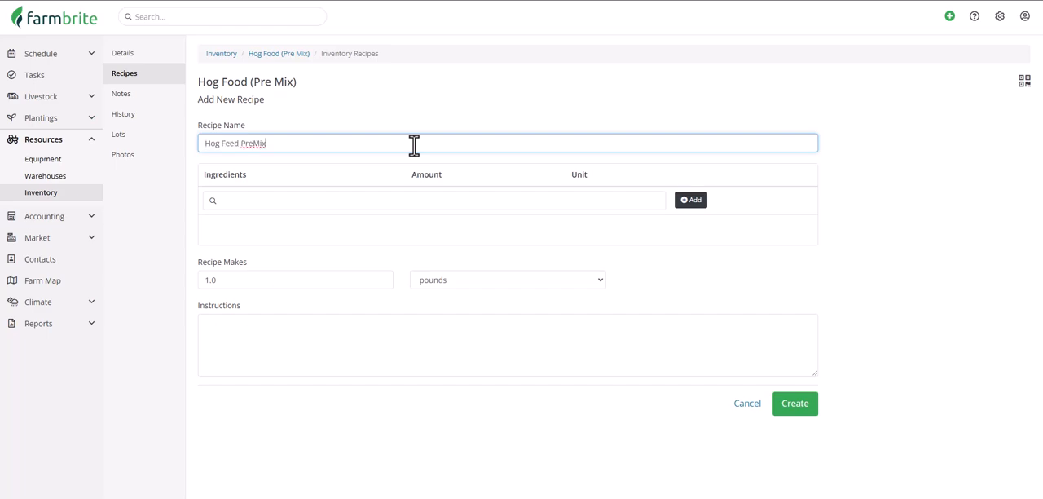
Add Corn as an ingredient of the recipe with an amount of 50 pounds.
left_click(426, 201)
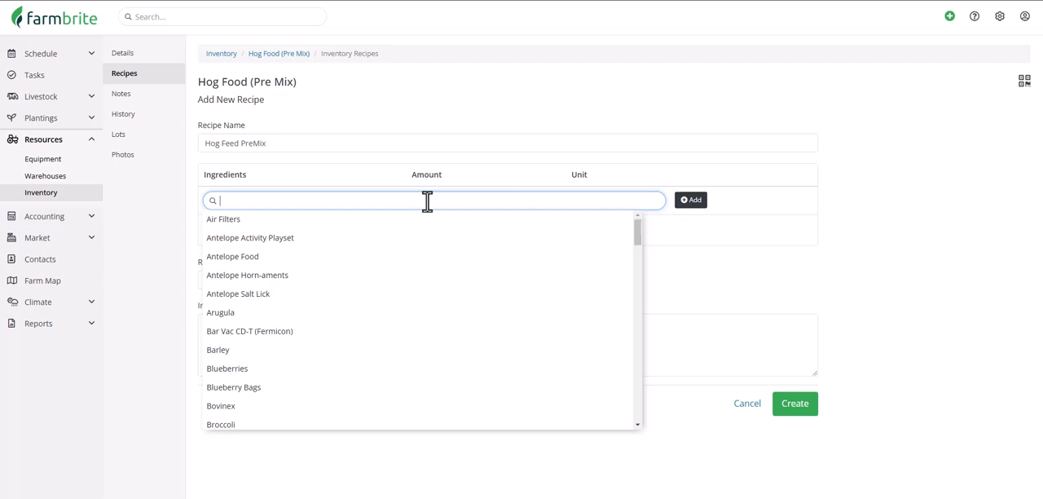
type("corn")
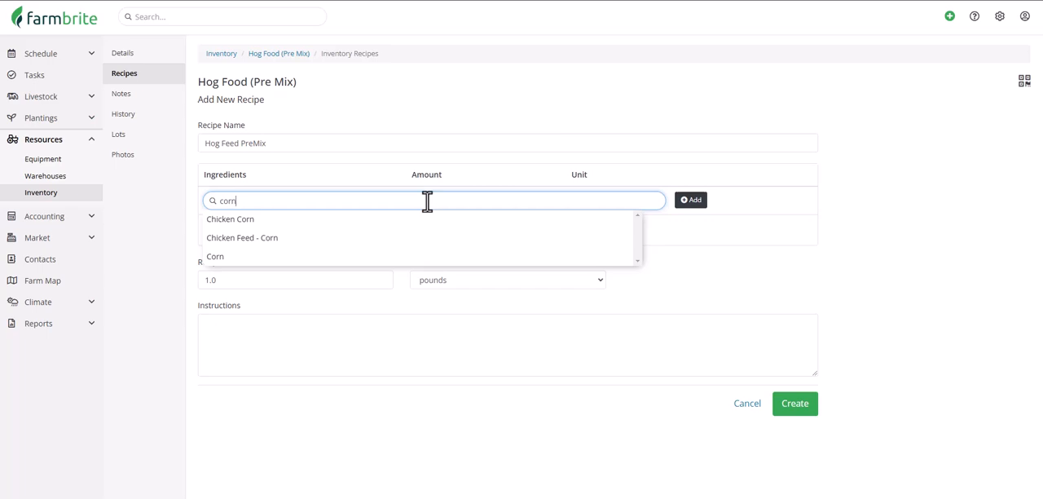
left_click(419, 256)
left_click(692, 204)
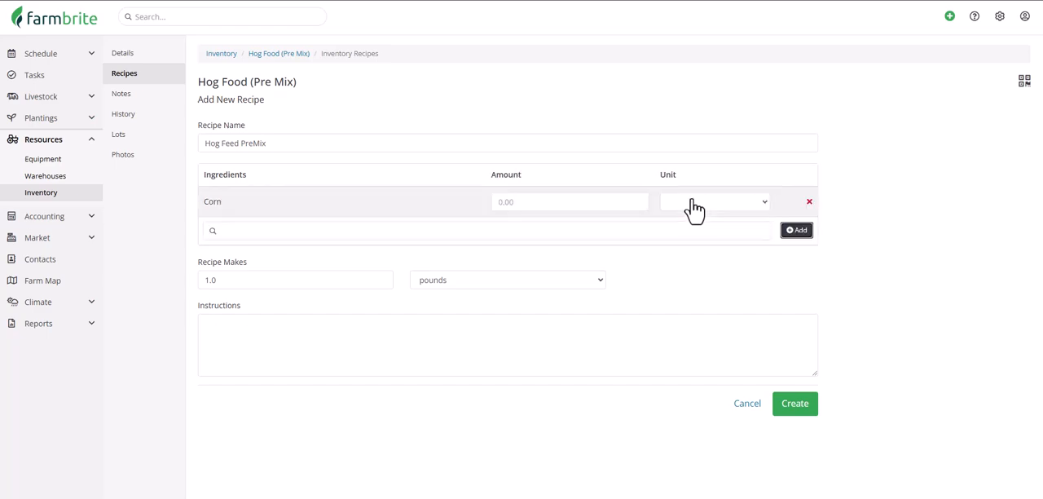
left_click(590, 202)
type("50")
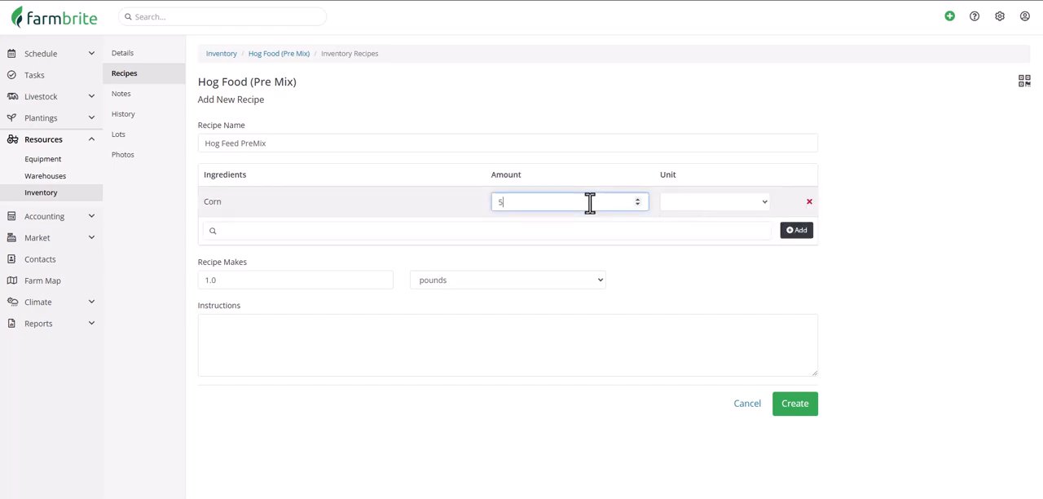
left_click(695, 203)
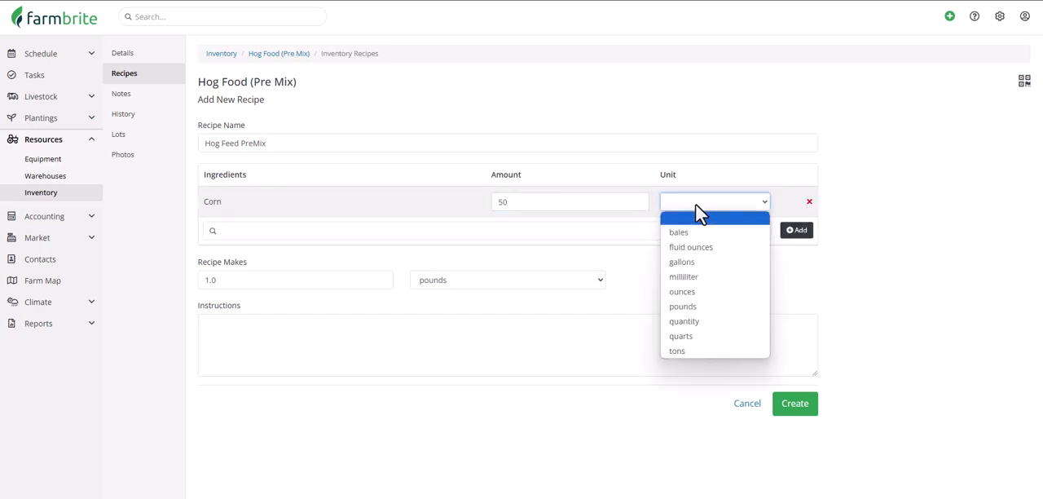
left_click(708, 307)
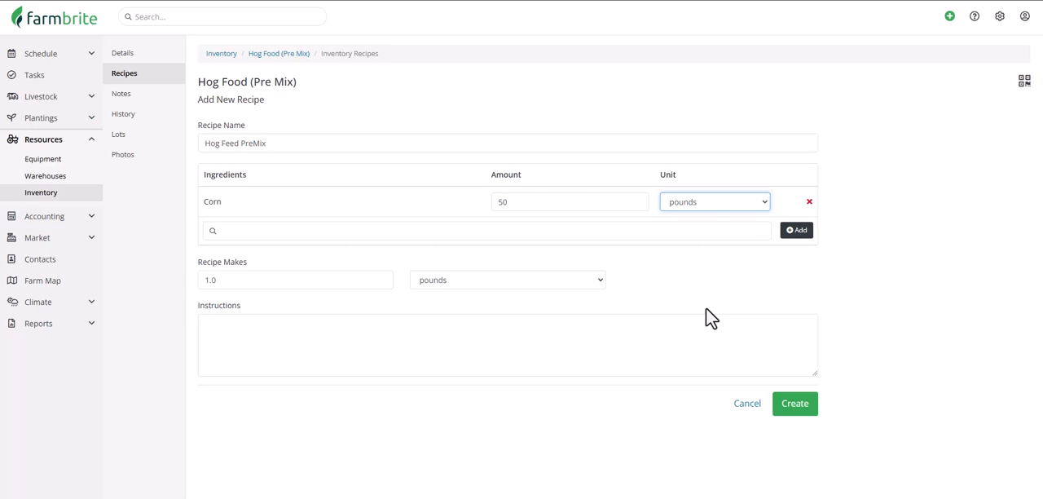
Add Barley as the next ingredient of the recipe.
left_click(638, 229)
type("barl")
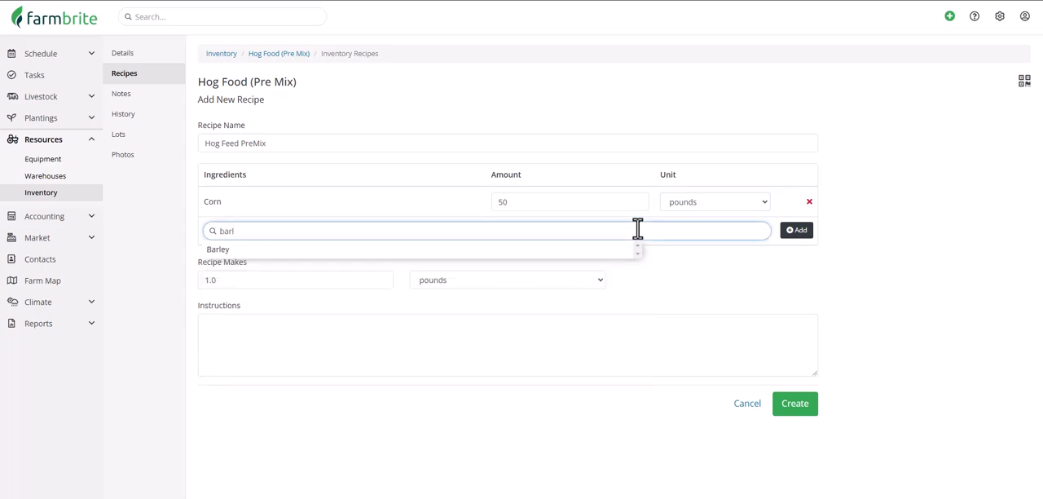
left_click(625, 250)
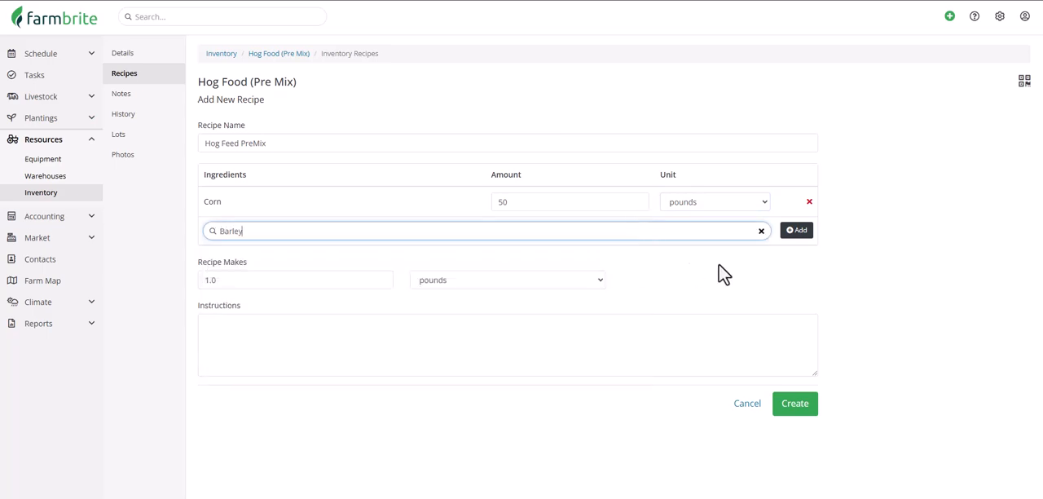
left_click(798, 231)
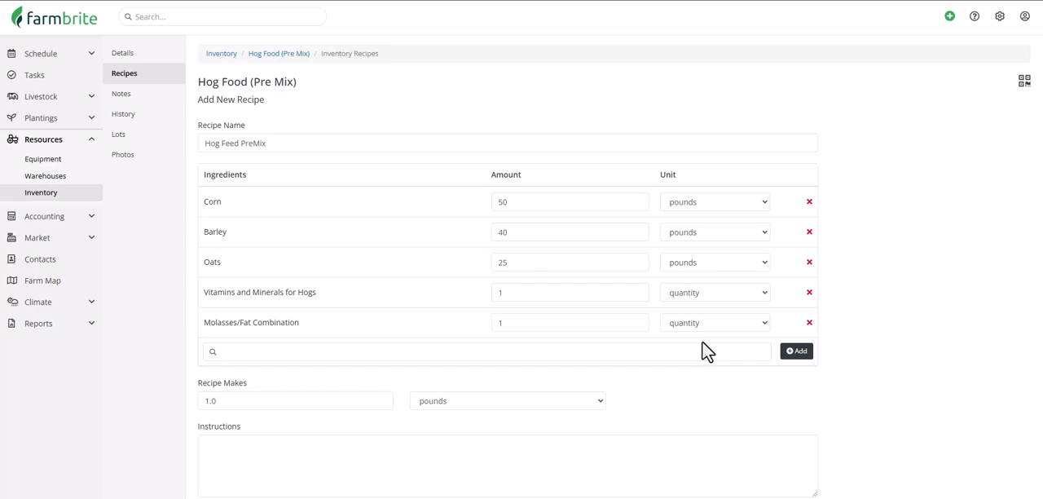
Create the recipe with a 135-pound yield and the instructions "Use the old mixer in barn b, and be sure to add the molasses last".
scroll(706, 350, "down", 1)
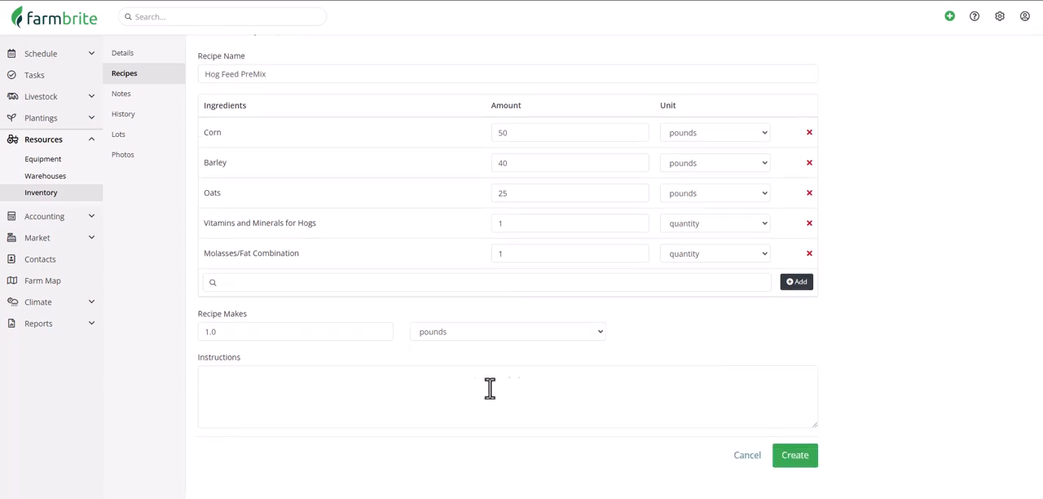
left_click(325, 333)
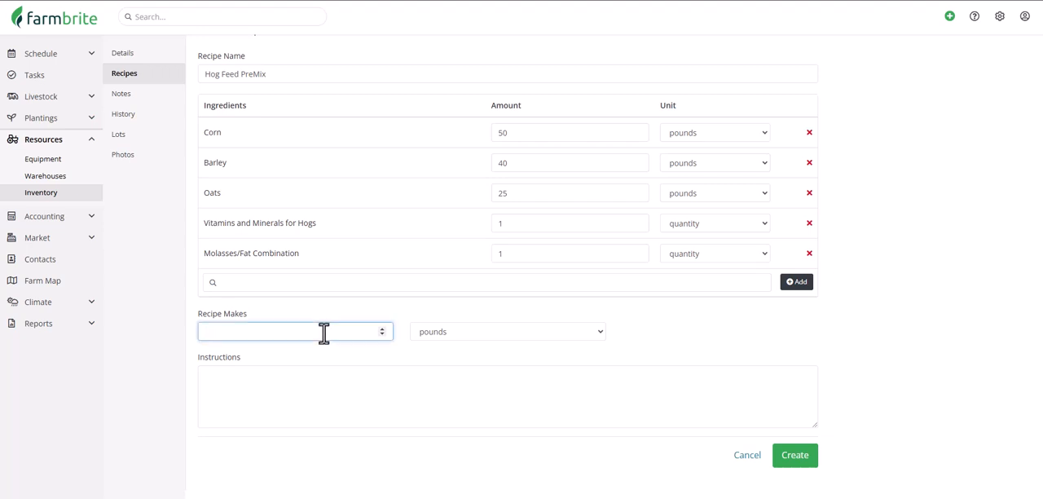
type("135")
left_click(383, 412)
type("Use the old mixer in Barn B, and be sure to add the molasses last")
left_click(797, 456)
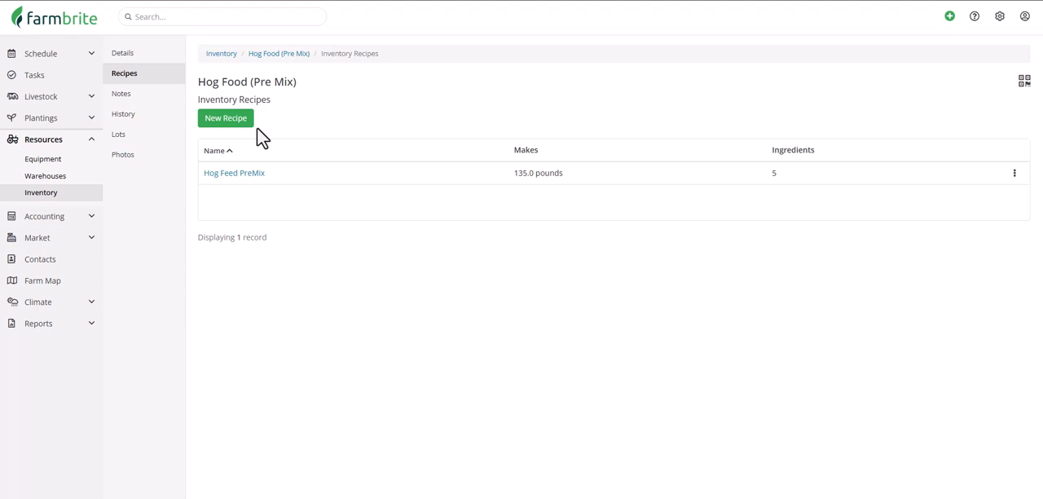
Open the Hog Feed PreMix recipe and start making it.
left_click(1015, 176)
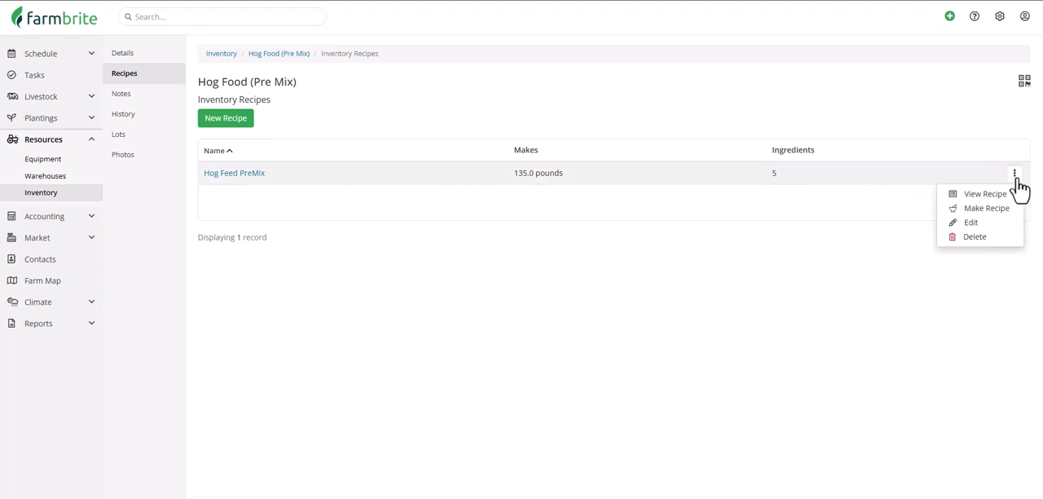
left_click(1016, 179)
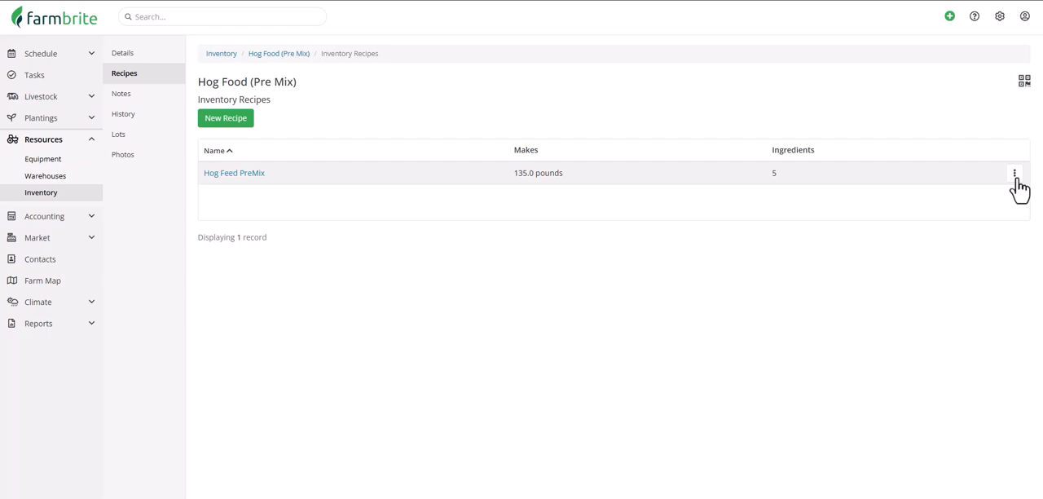
left_click(251, 184)
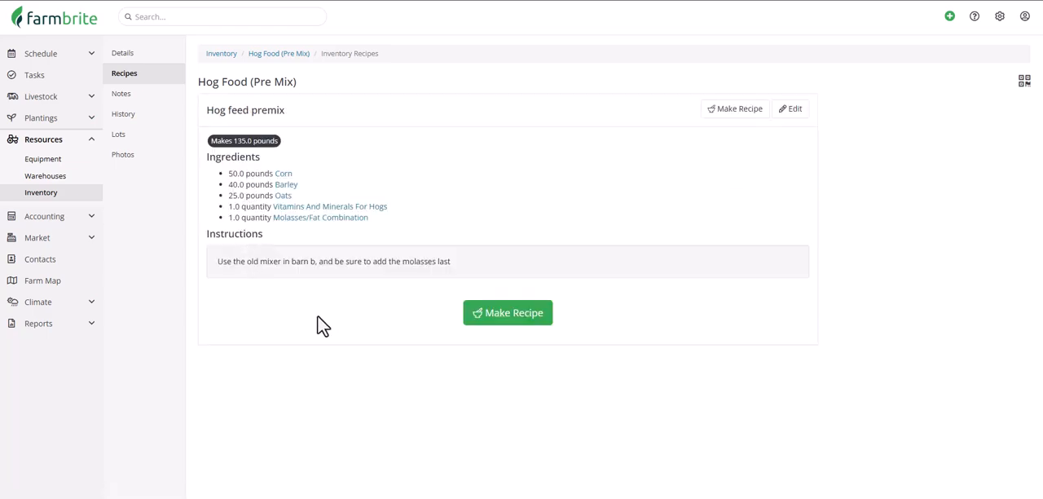
left_click(513, 314)
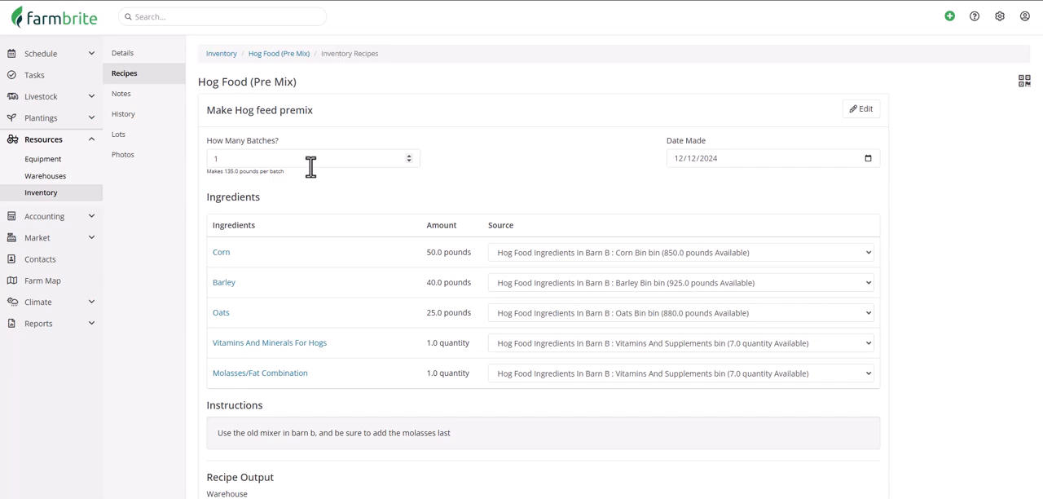
Set the number of batches to 2 to check the scaled ingredient amounts, and set it back to 1.
double_click(239, 158)
type("2")
left_click(242, 184)
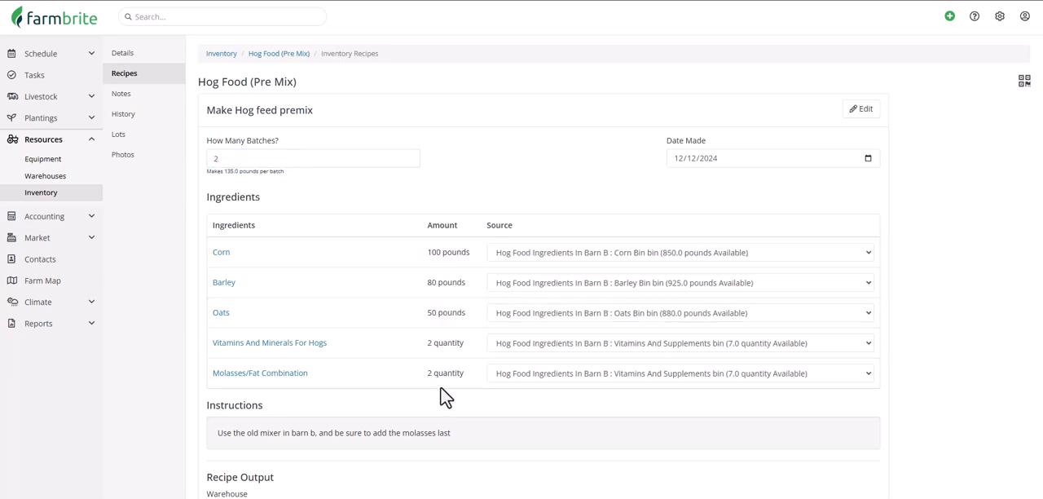
double_click(361, 159)
type("1")
left_click(347, 182)
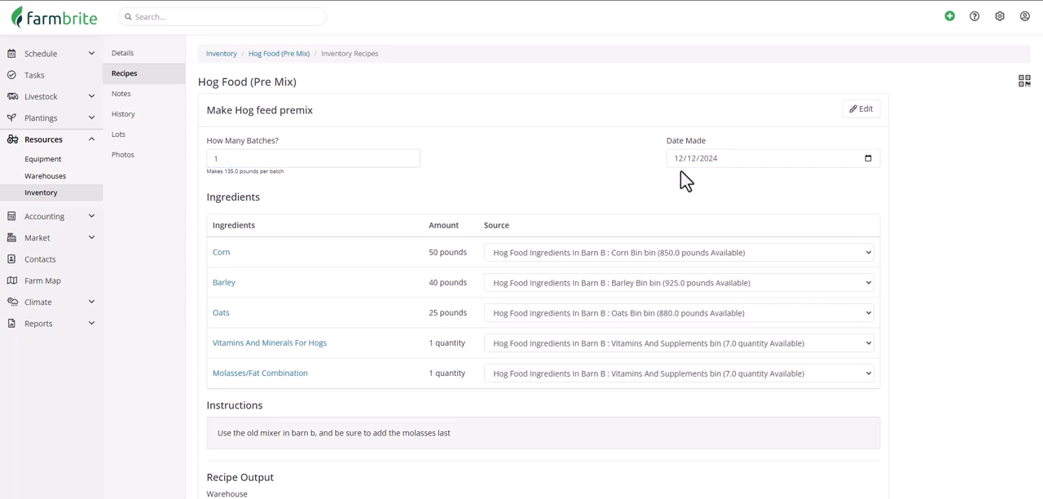
Choose the Corn Bin in Hog Food Ingredients In Barn B as the source for the corn.
scroll(676, 181, "down", 3)
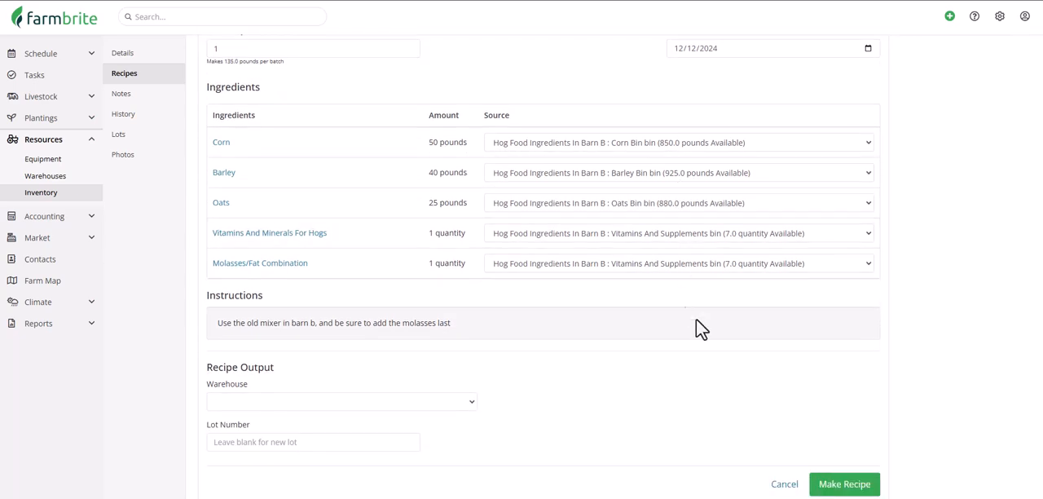
left_click(868, 145)
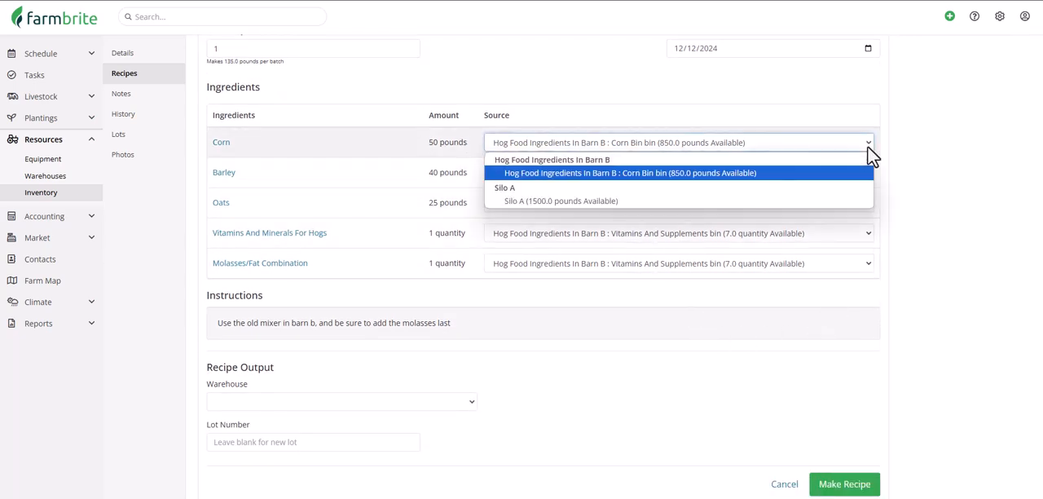
left_click(706, 174)
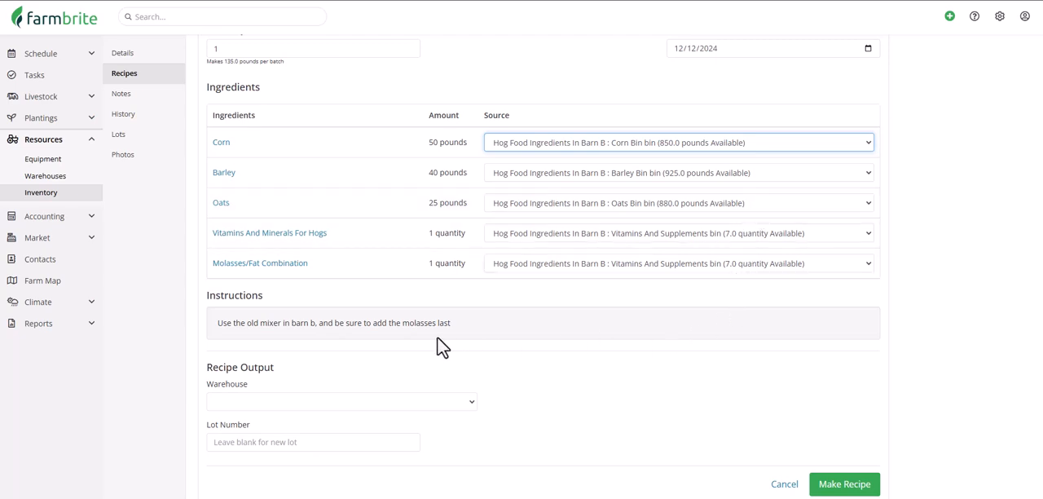
Set the recipe output to the Finished Mix Bin in warehouse Hog Food Ingredients In Barn B, and make the recipe.
left_click(413, 400)
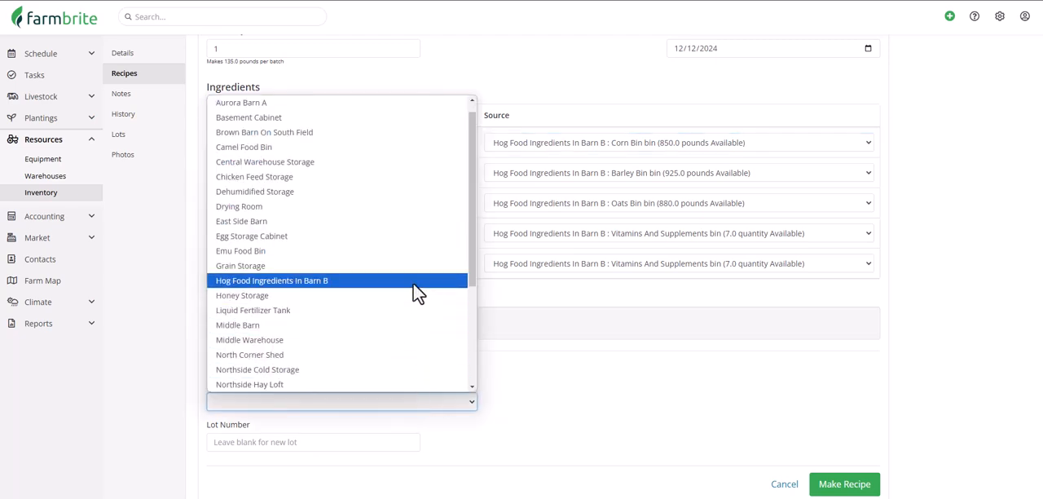
left_click(413, 281)
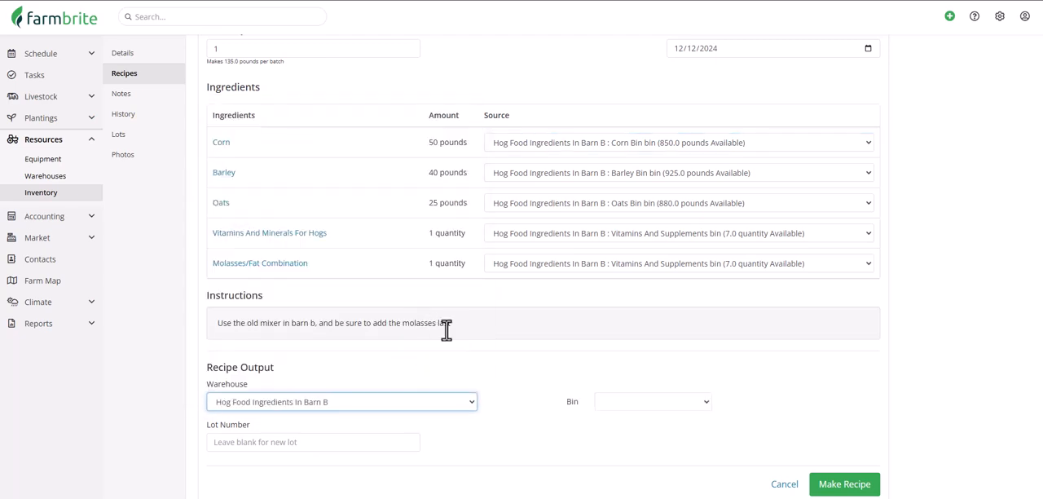
left_click(628, 403)
left_click(652, 462)
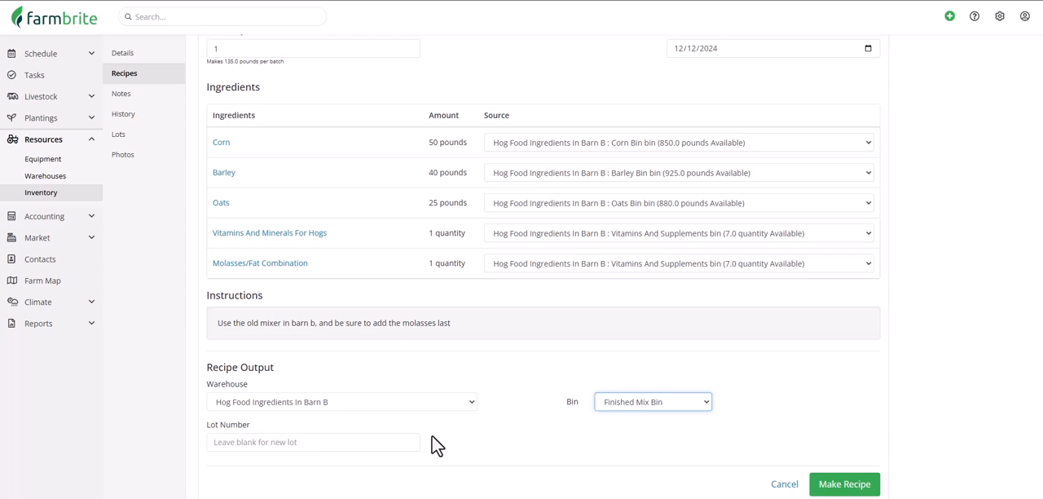
left_click(825, 484)
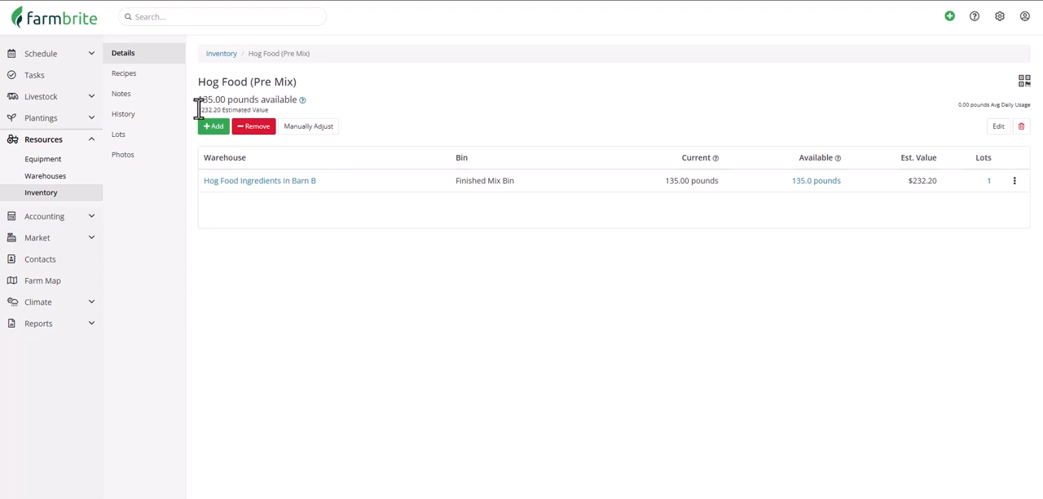
Review the inventory history of Hog Food (Pre Mix) and of the Corn inventory item.
left_click(166, 119)
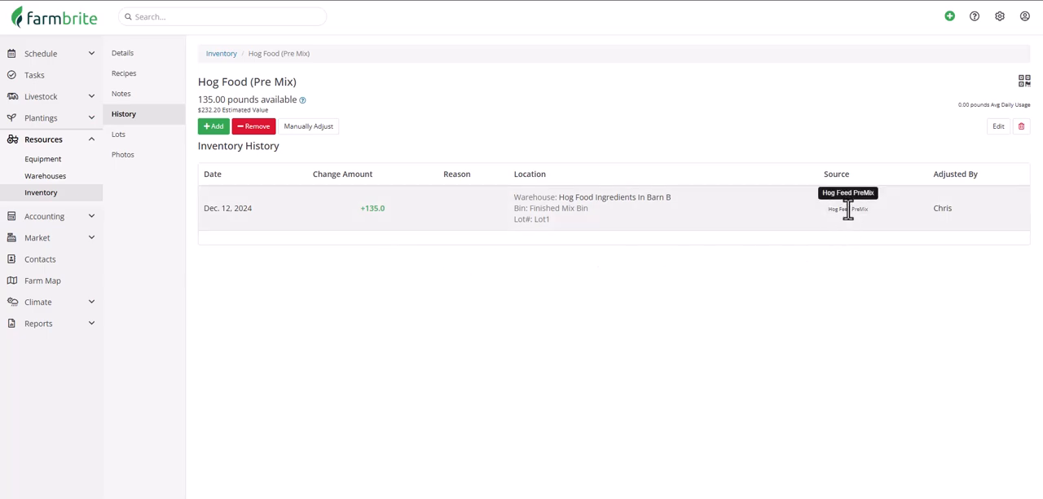
left_click(65, 200)
scroll(269, 233, "down", 8)
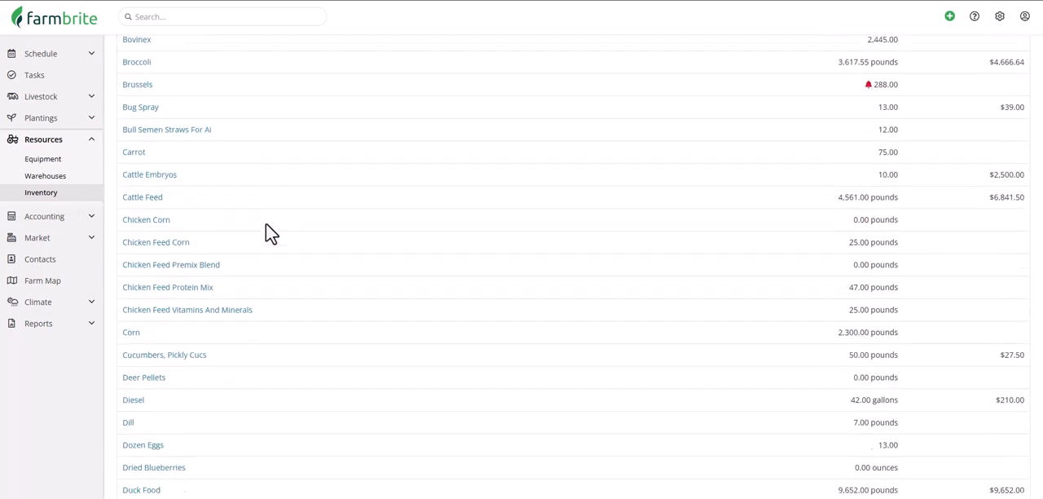
left_click(138, 274)
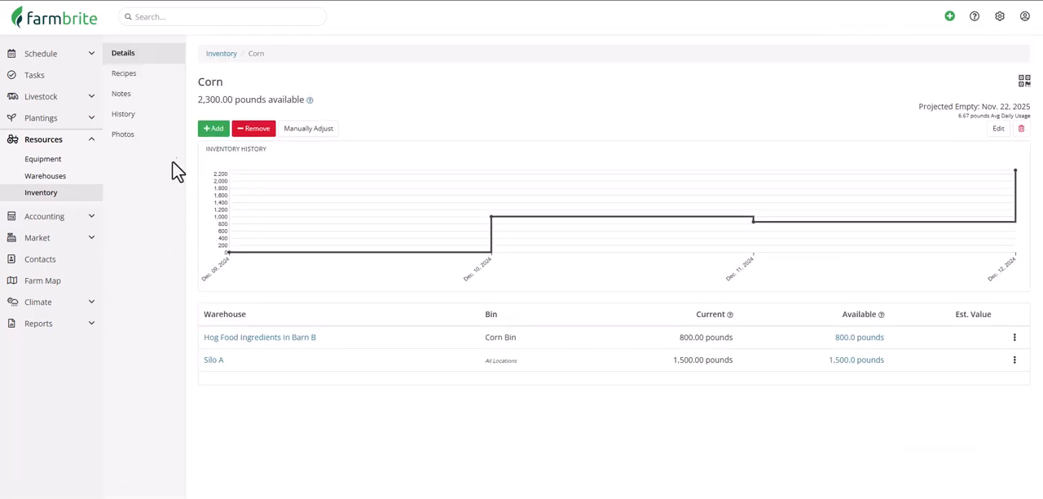
left_click(158, 119)
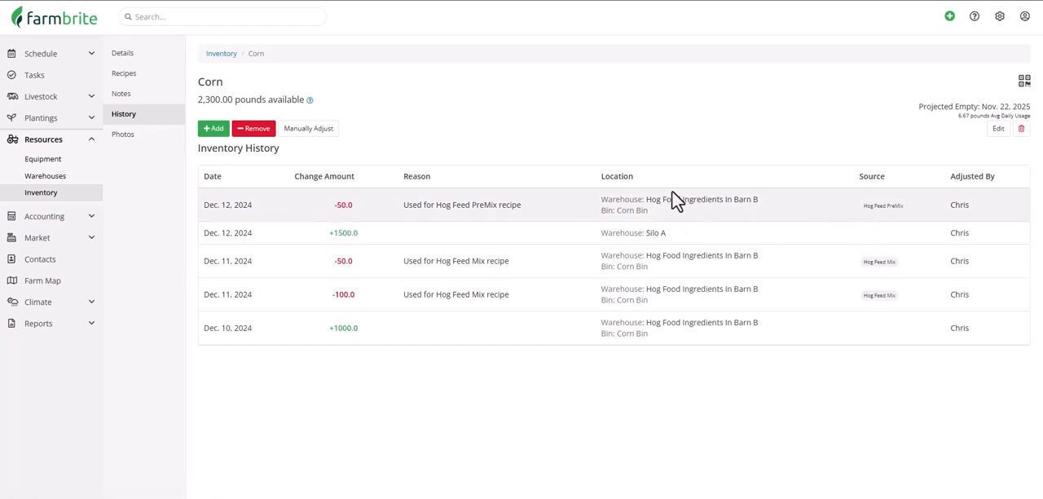
Reopen Hog Food (Pre Mix) to view its editable inventory details, and return to its recipe list.
left_click(62, 196)
scroll(253, 246, "down", 6)
scroll(253, 246, "down", 7)
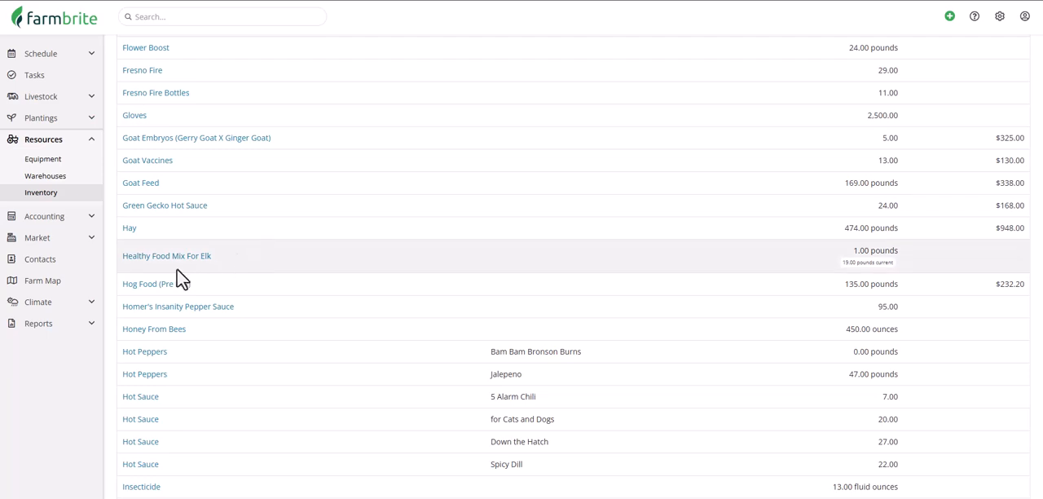
left_click(137, 283)
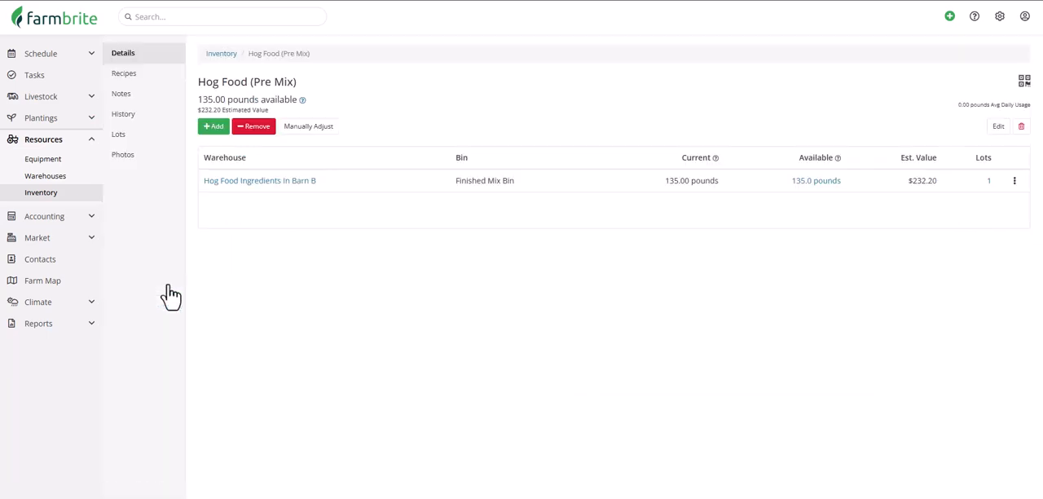
left_click(999, 128)
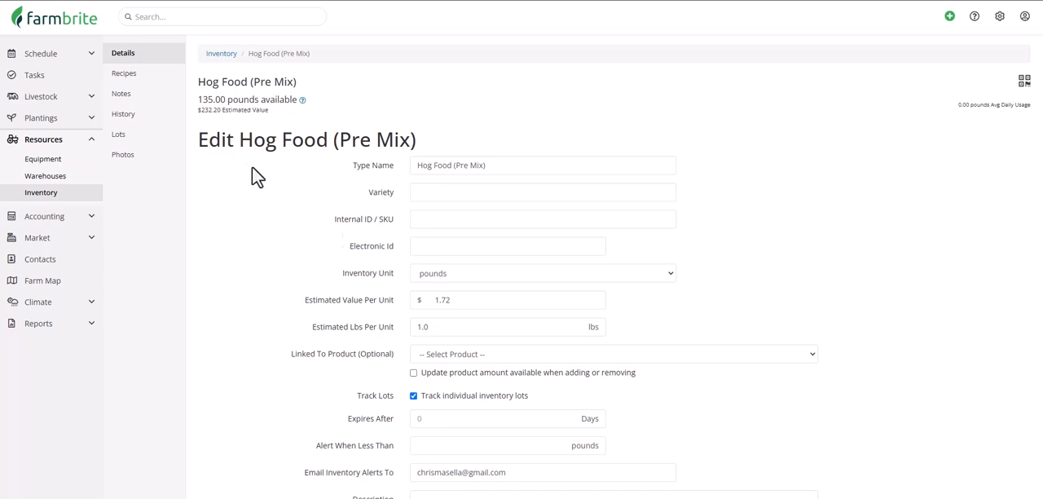
left_click(139, 74)
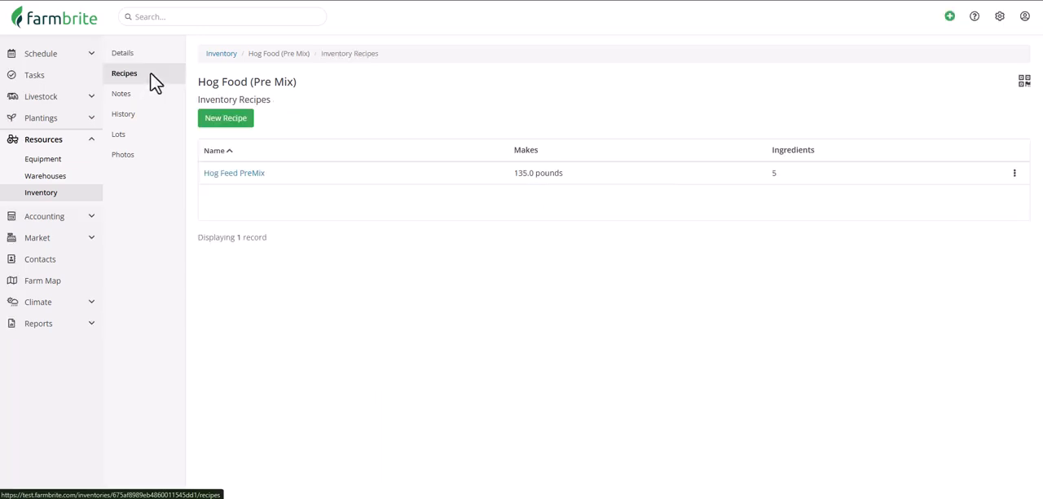